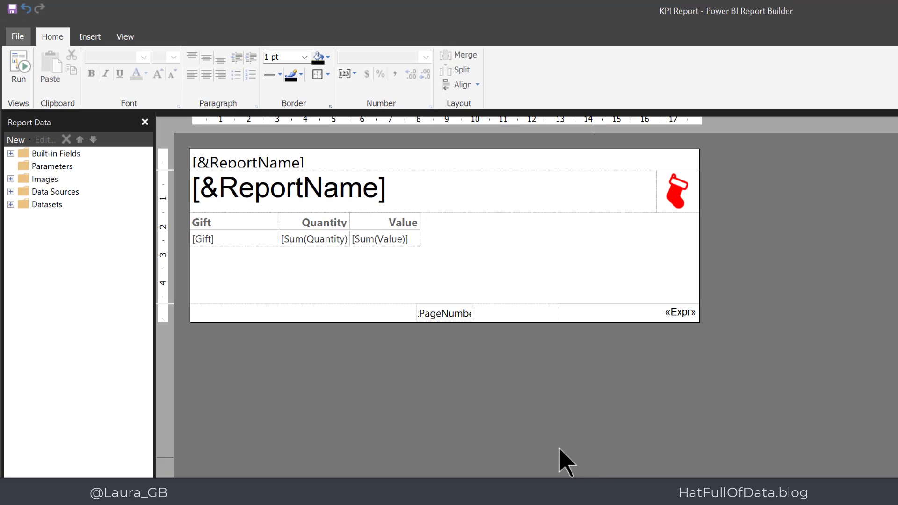
- Insert a new column to the right of Quantity in the gift table
click(323, 222)
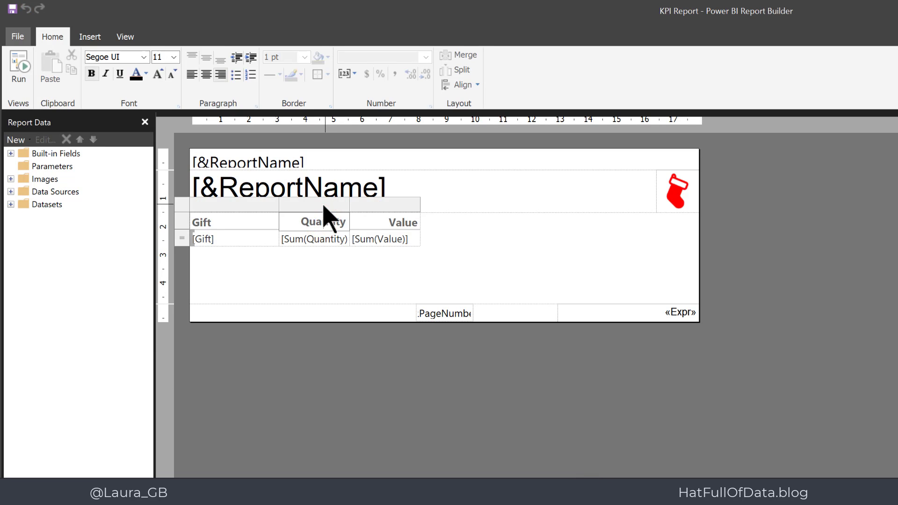
click(323, 204)
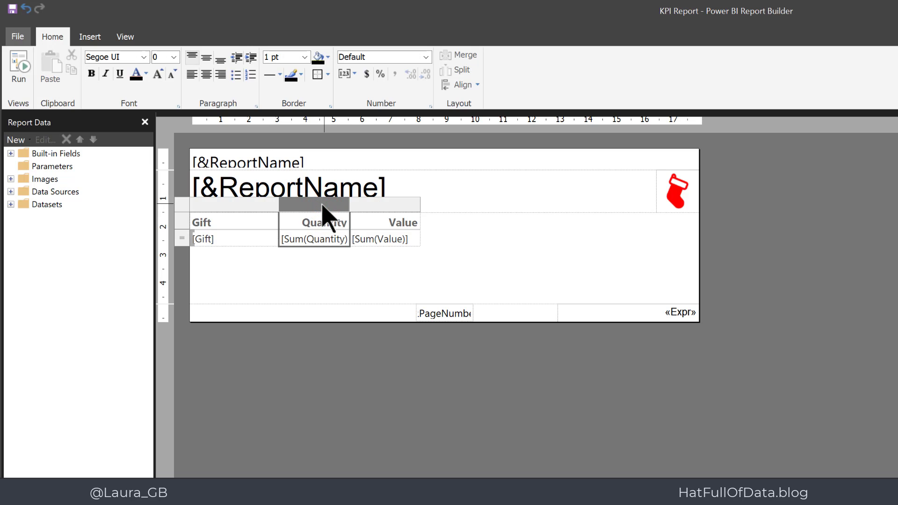
right_click(321, 204)
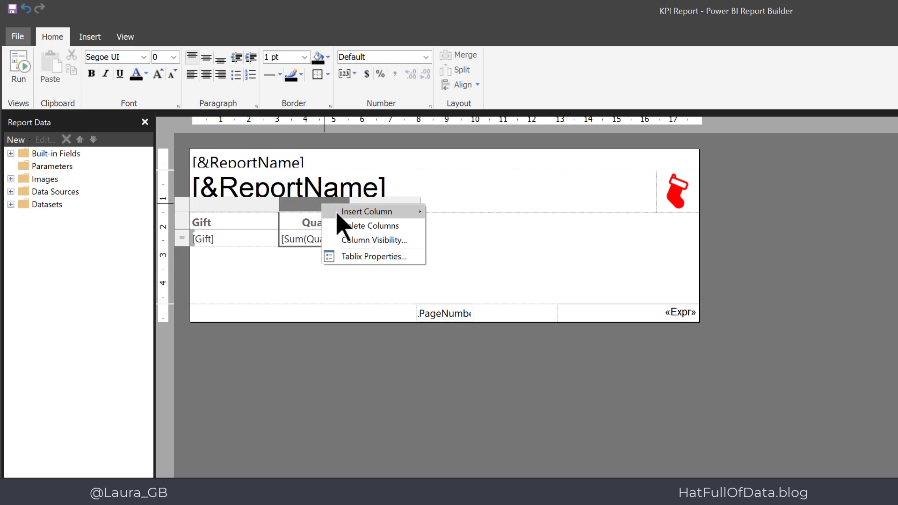
mouse_move(391, 216)
click(445, 224)
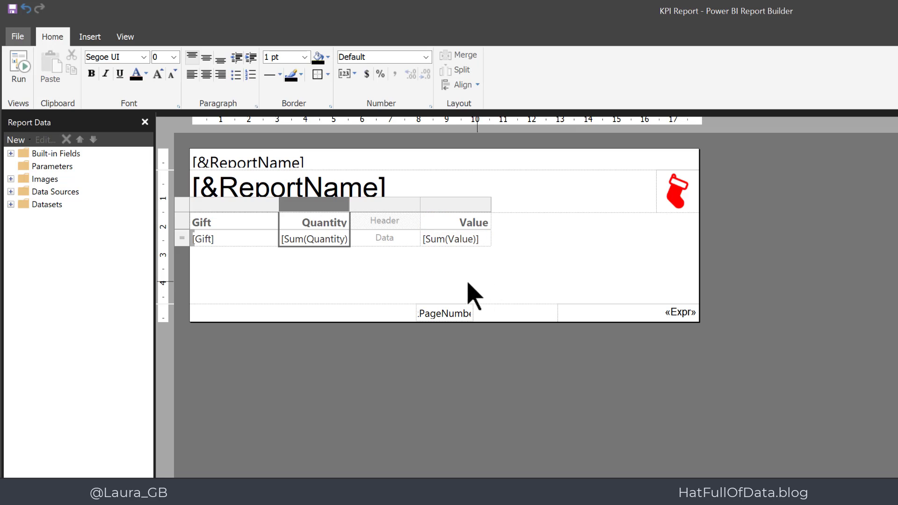
- Place a 3 Signs shapes indicator (diamond, triangle, circle) in the new column's data cell
click(389, 238)
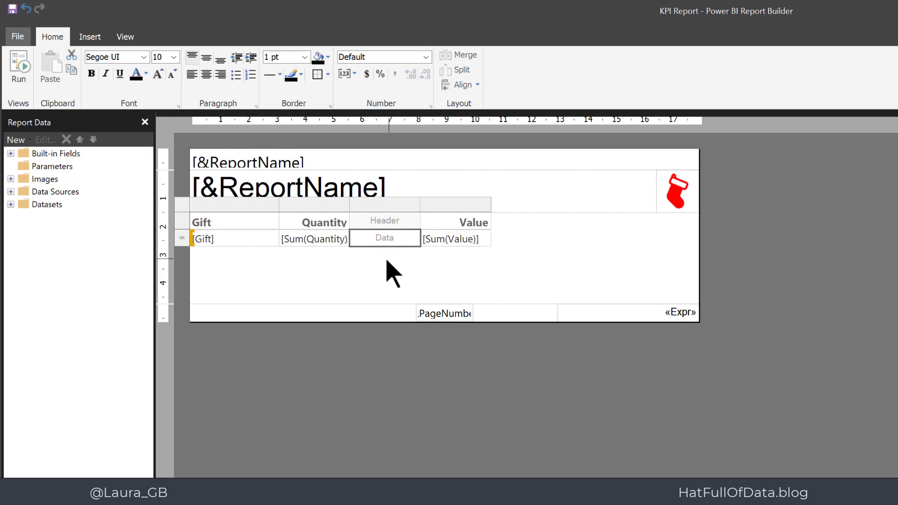
click(101, 38)
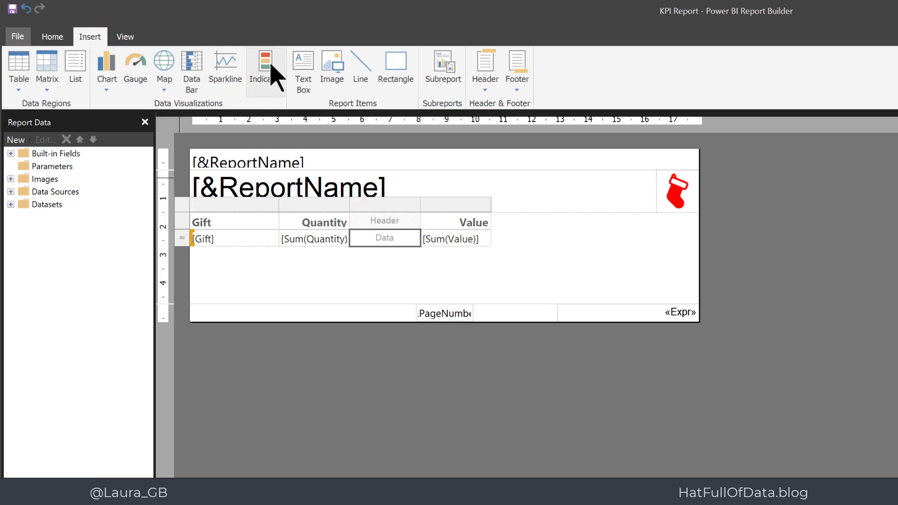
click(271, 60)
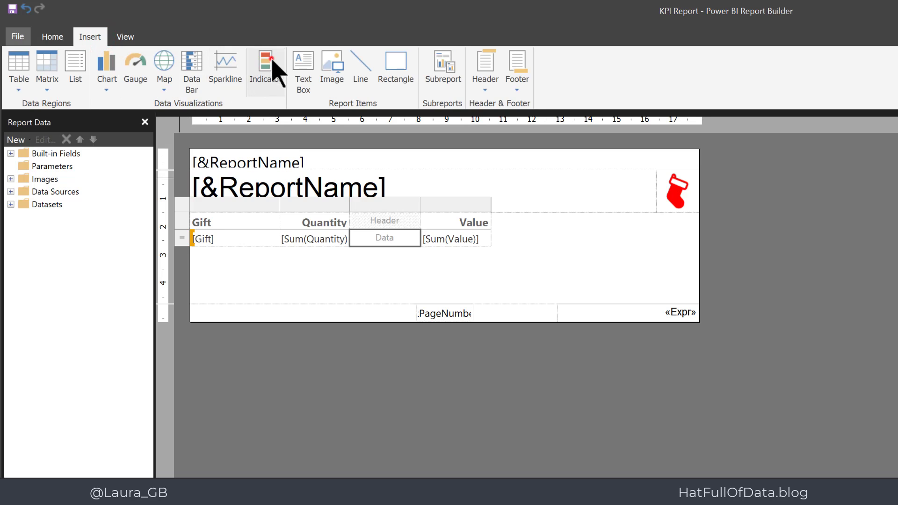
click(371, 237)
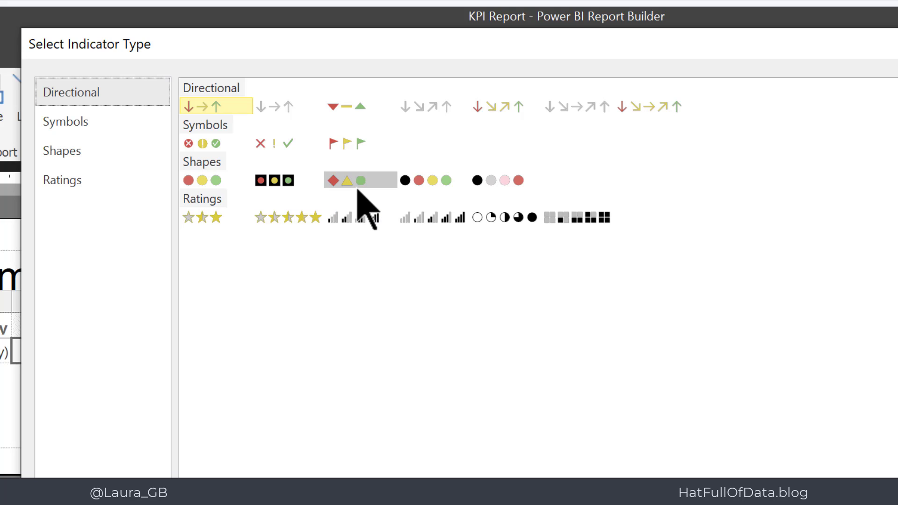
click(356, 183)
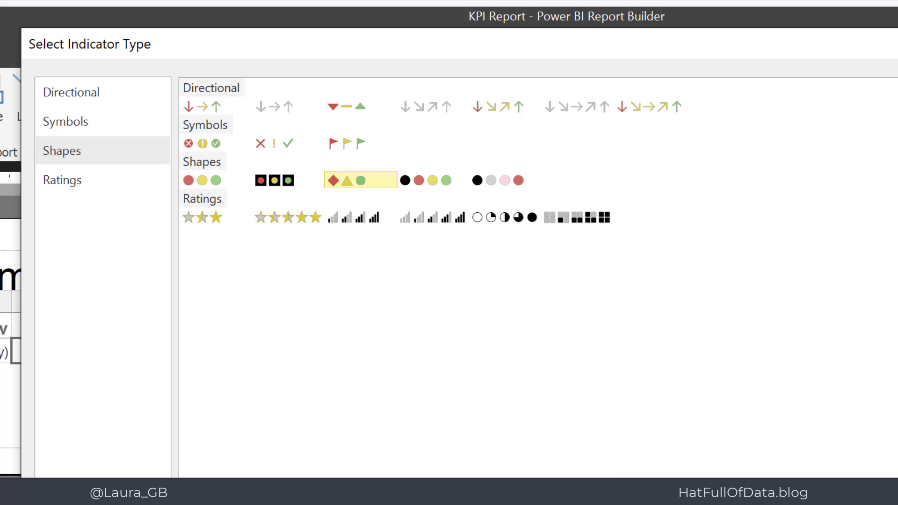
key(Return)
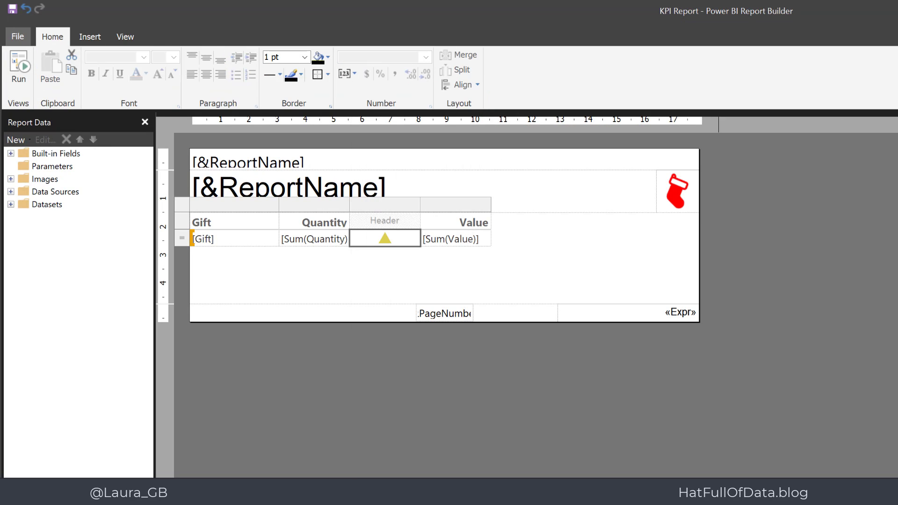
- Set the indicator value to [Sum(Quantity)] with its states measured as Numeric
right_click(385, 240)
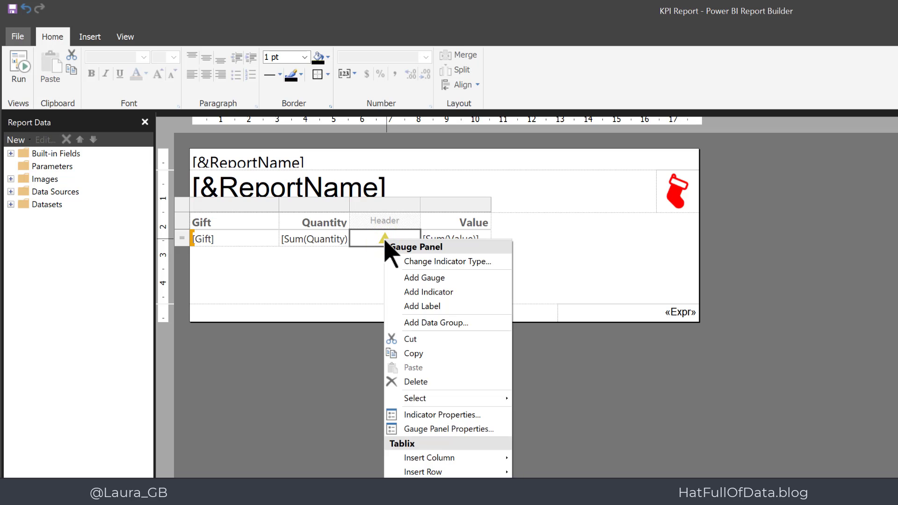
click(462, 416)
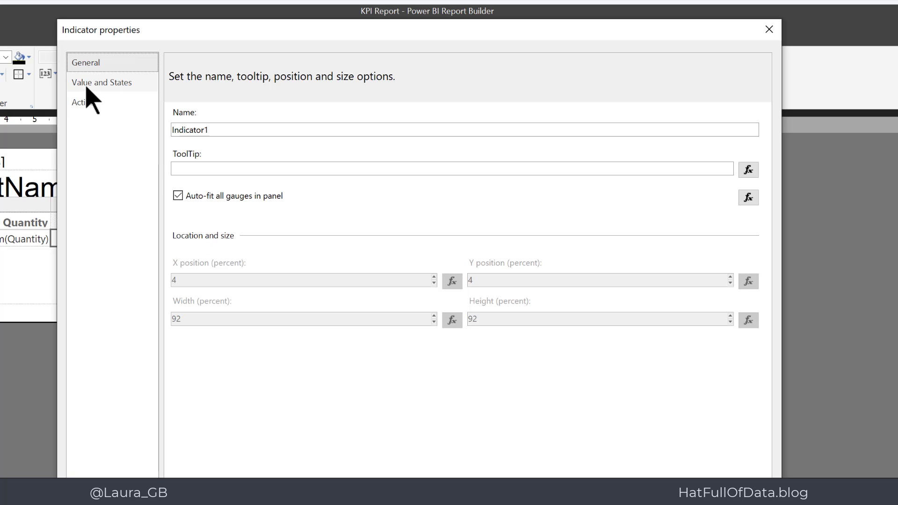
click(120, 89)
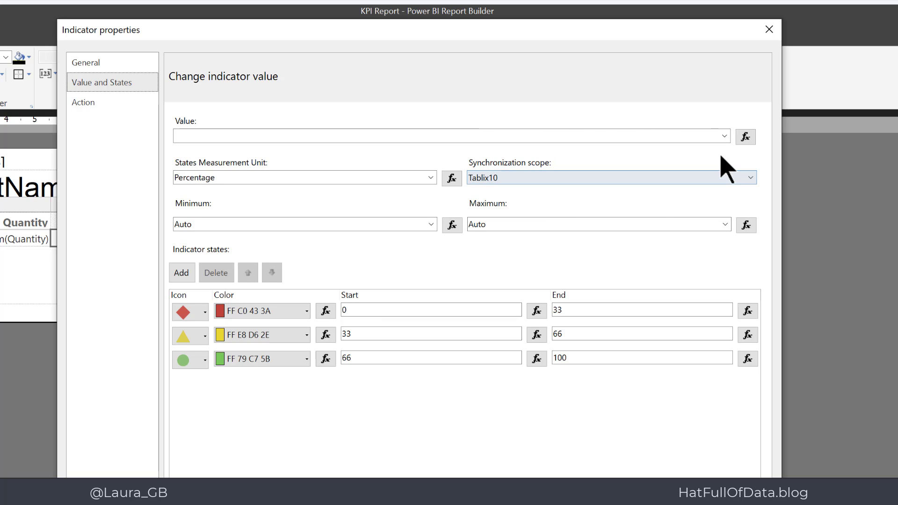
click(724, 137)
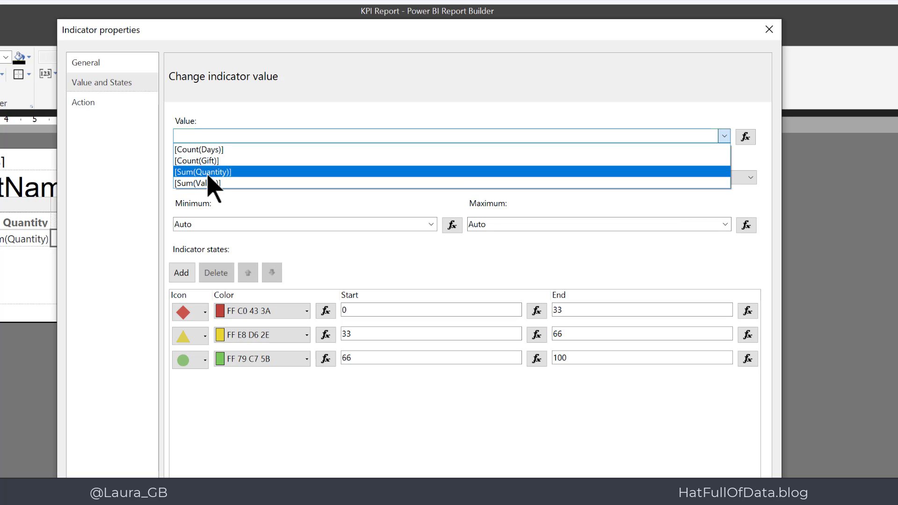
click(209, 172)
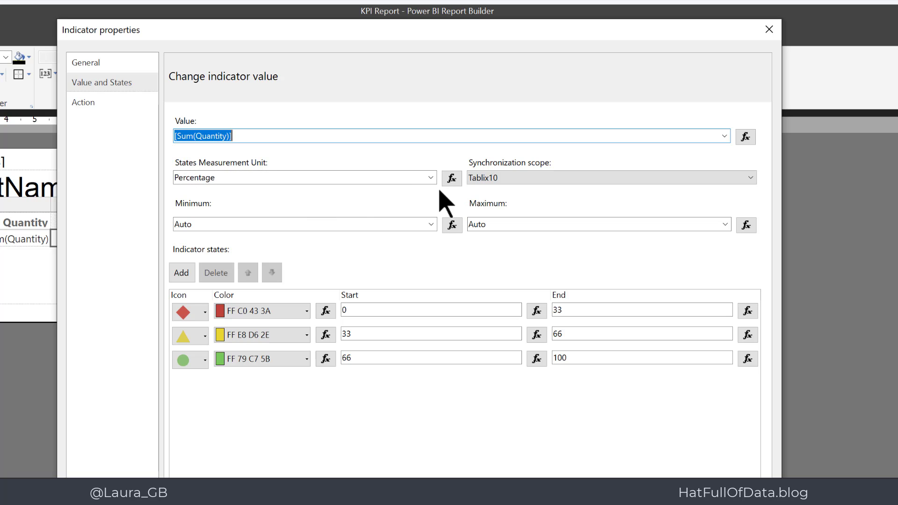
click(430, 179)
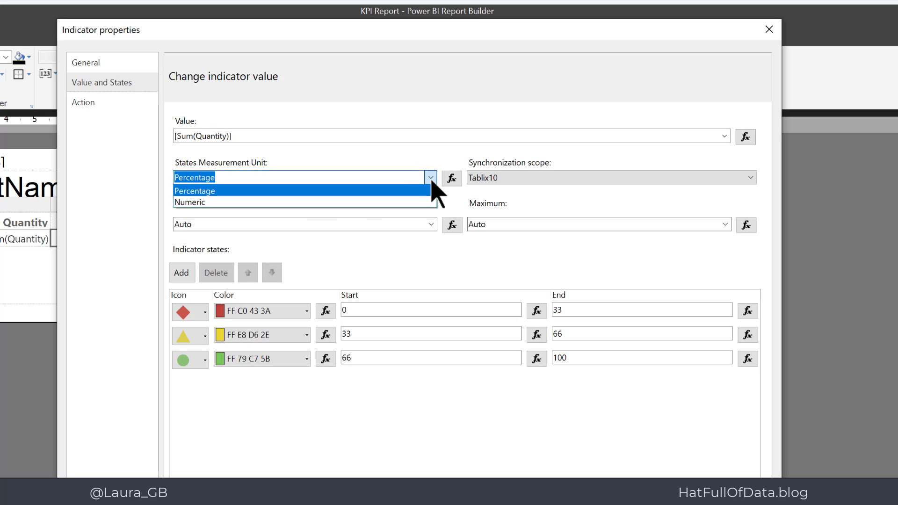
click(201, 202)
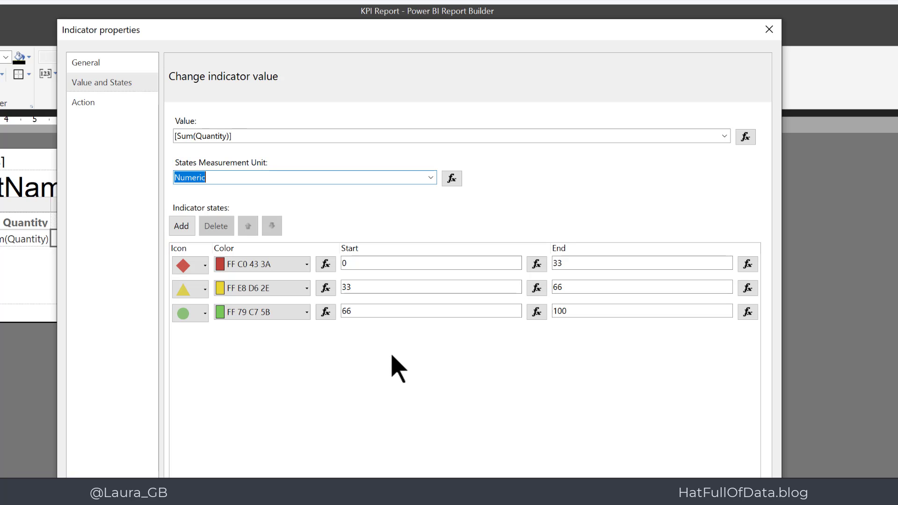
- Change the indicator thresholds: amber 20 to 30, green from 30 with its 100 end cleared
click(358, 262)
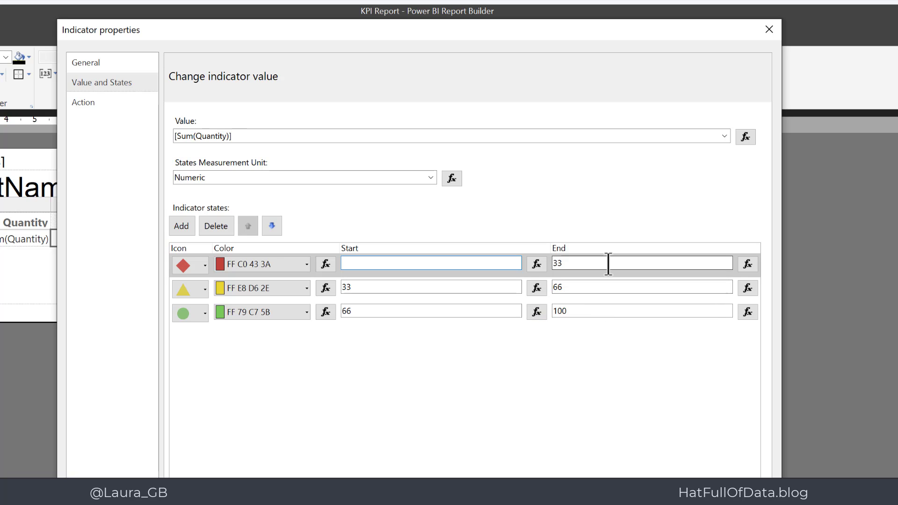
click(577, 264)
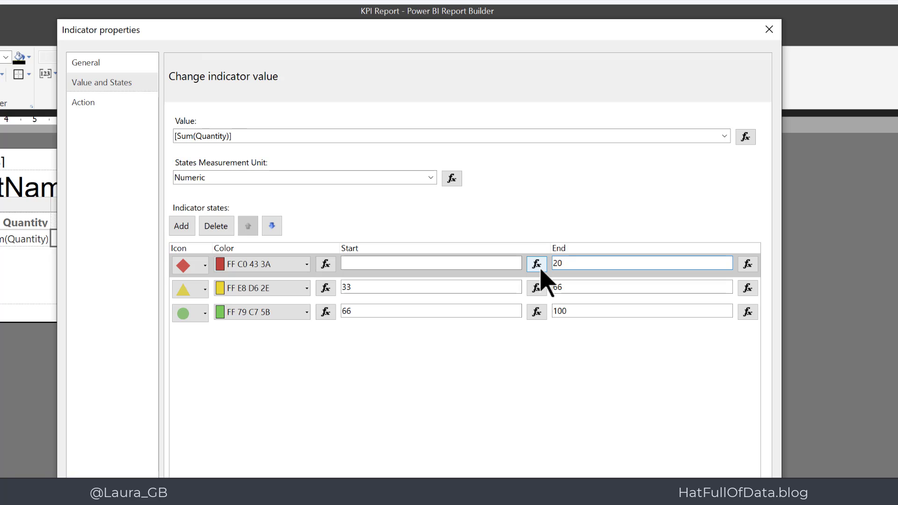
click(353, 288)
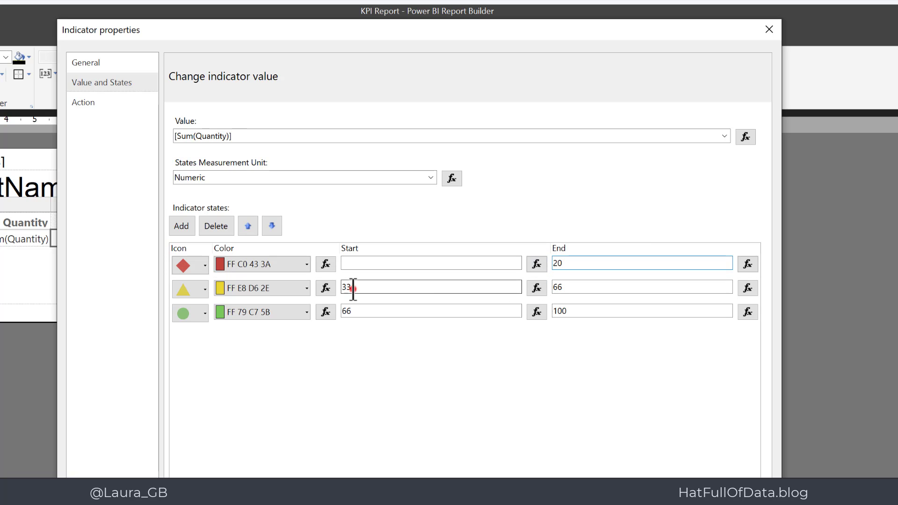
drag(353, 288, 341, 290)
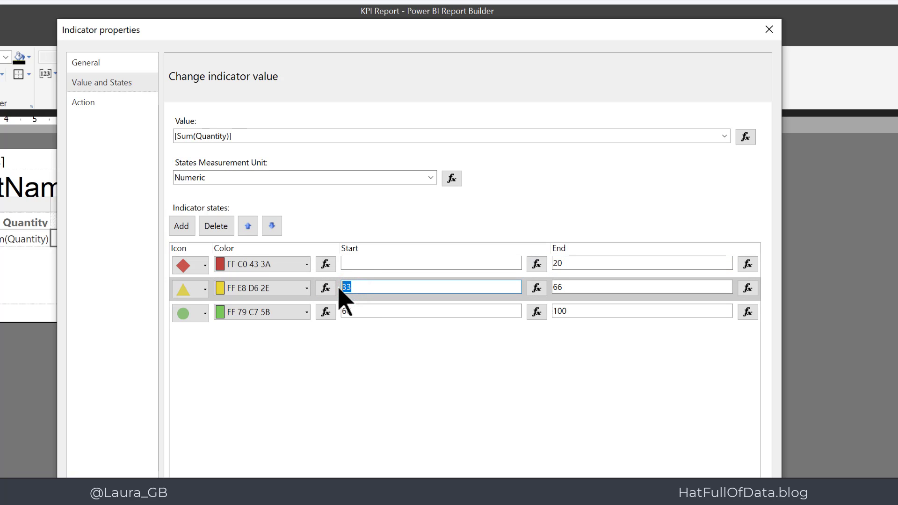
text(20)
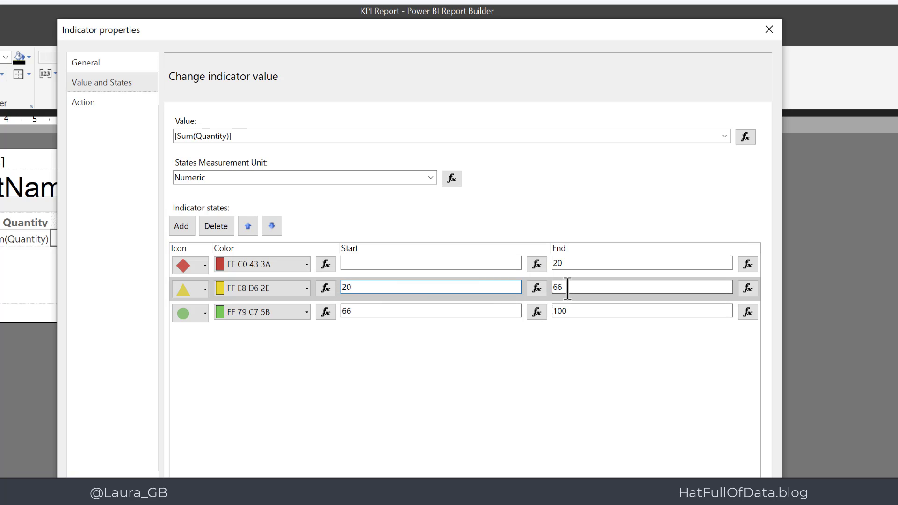
drag(567, 288, 551, 287)
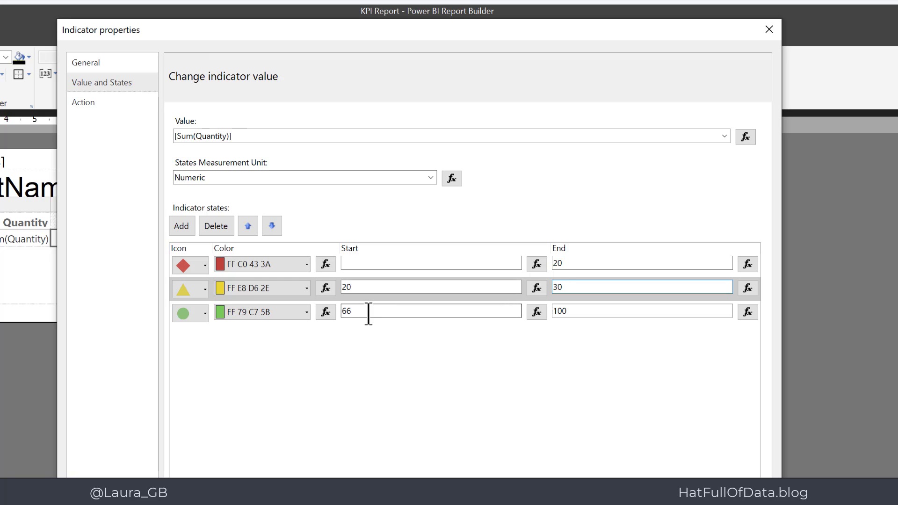
drag(366, 313, 330, 314)
text(30)
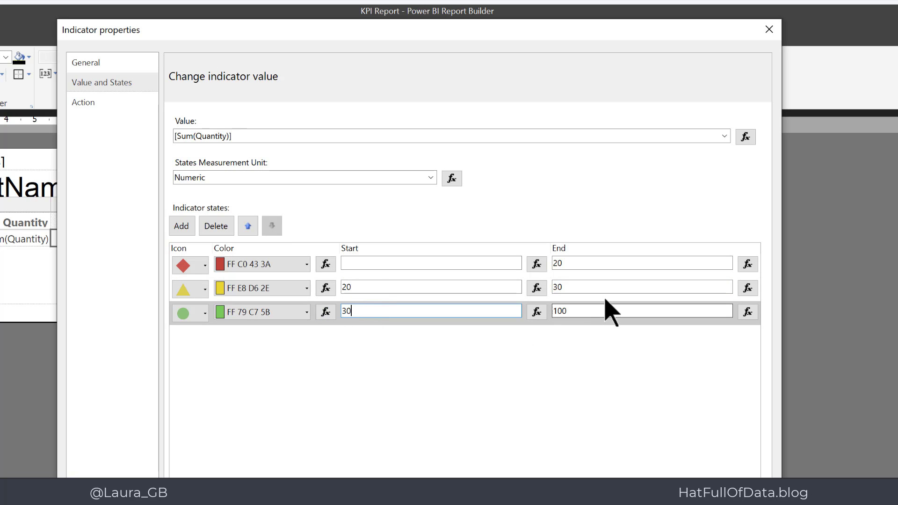
click(594, 304)
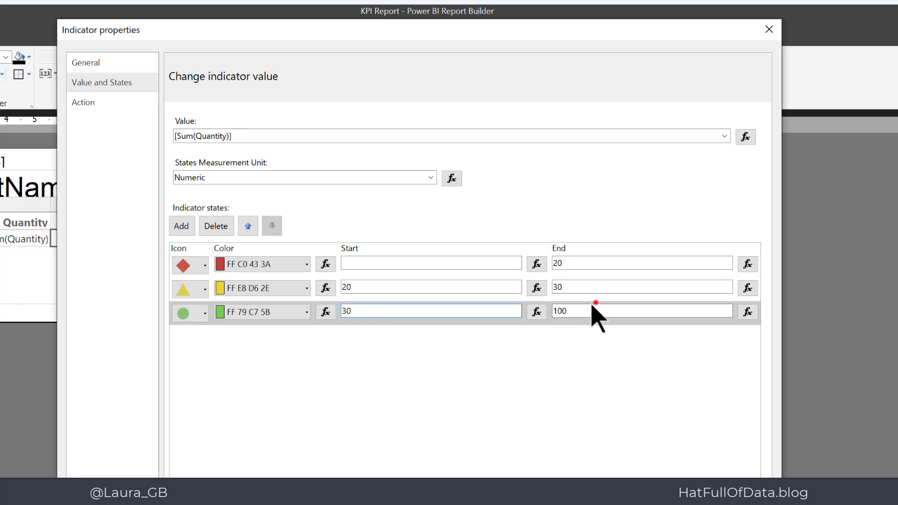
double_click(579, 311)
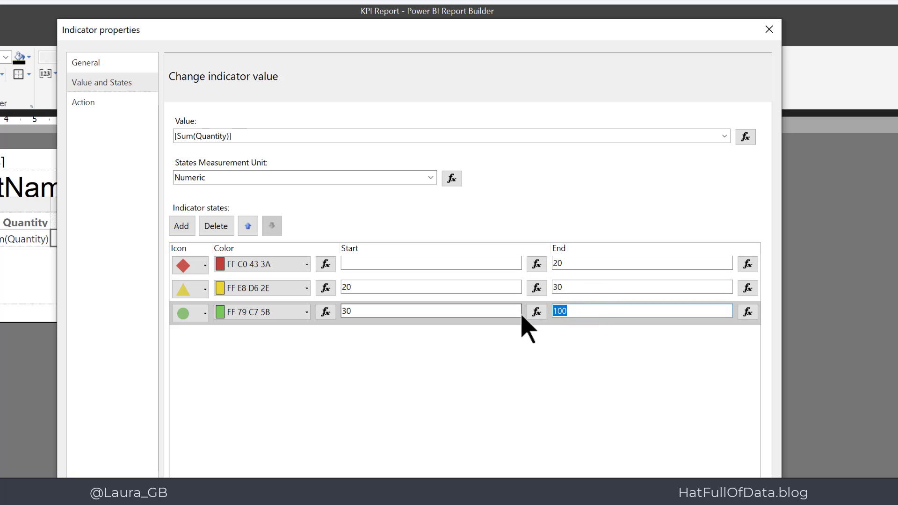
key(BackSpace)
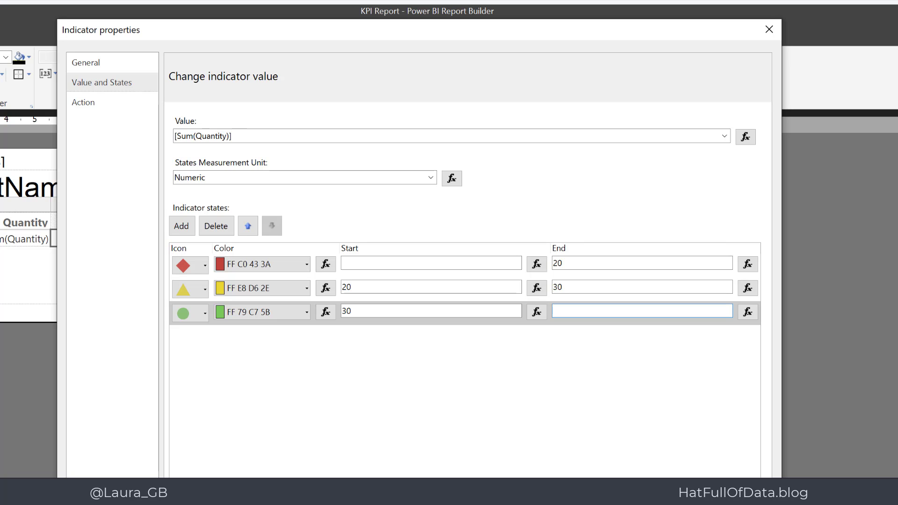
- Apply the thresholds, preview the red, amber and green quantity indicators, then return to Design view
key(Return)
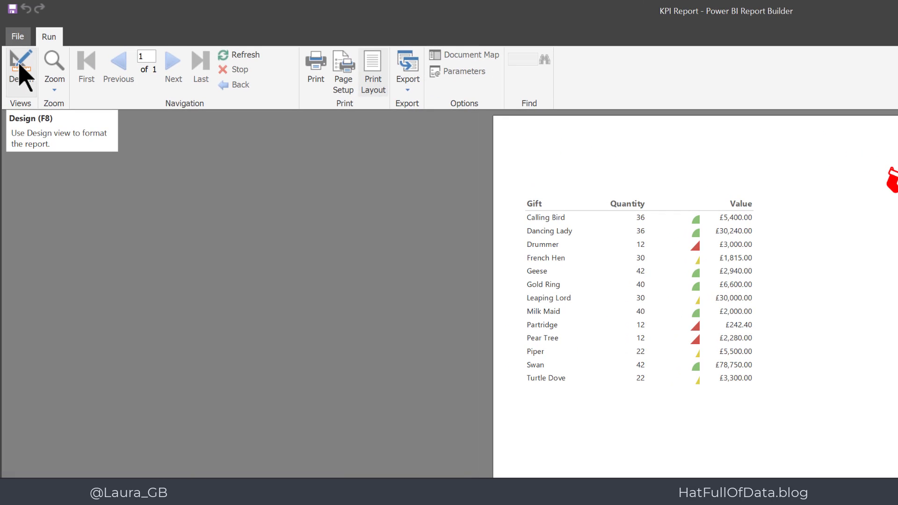
click(19, 66)
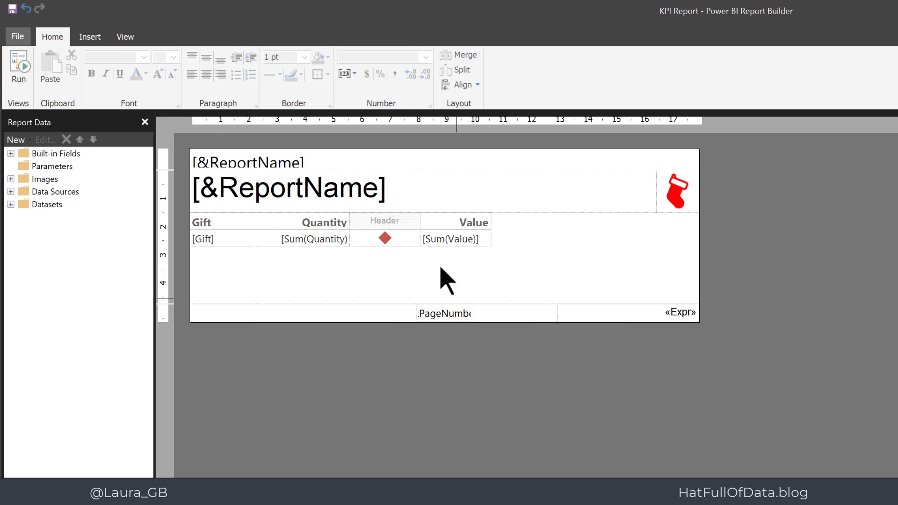
- Make the indicator column narrower
click(413, 223)
drag(419, 205, 397, 205)
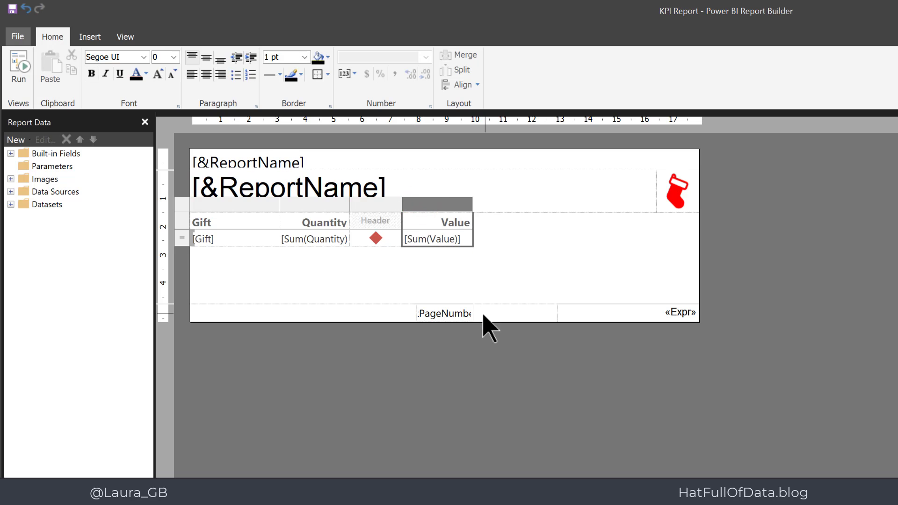
click(502, 265)
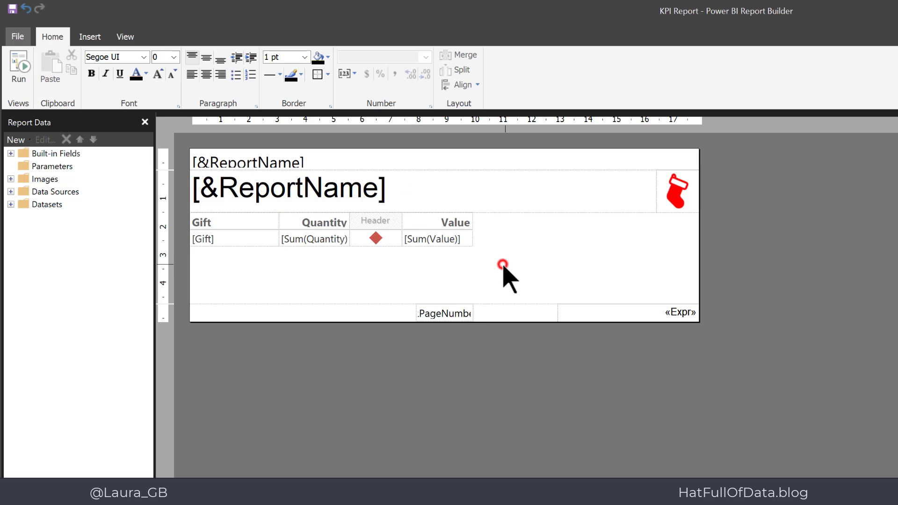
- Insert a new empty column to the right of the Value column
click(447, 207)
click(445, 222)
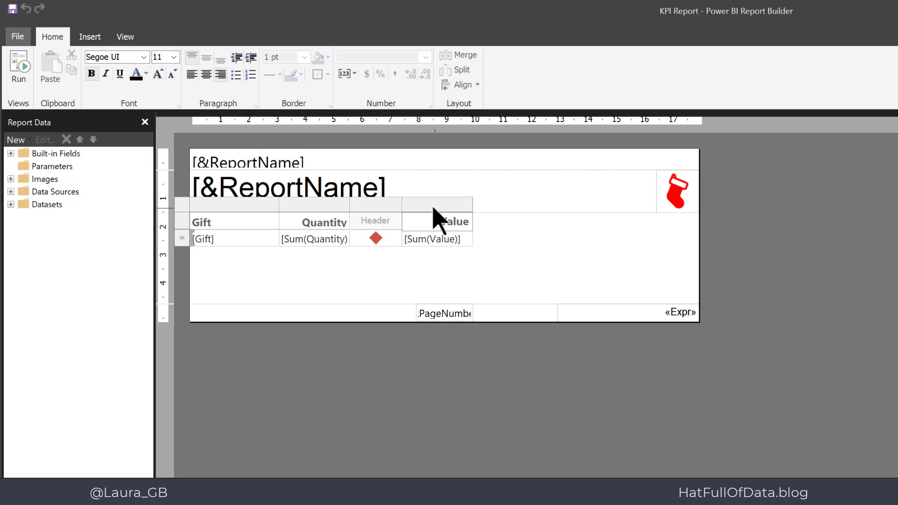
right_click(432, 207)
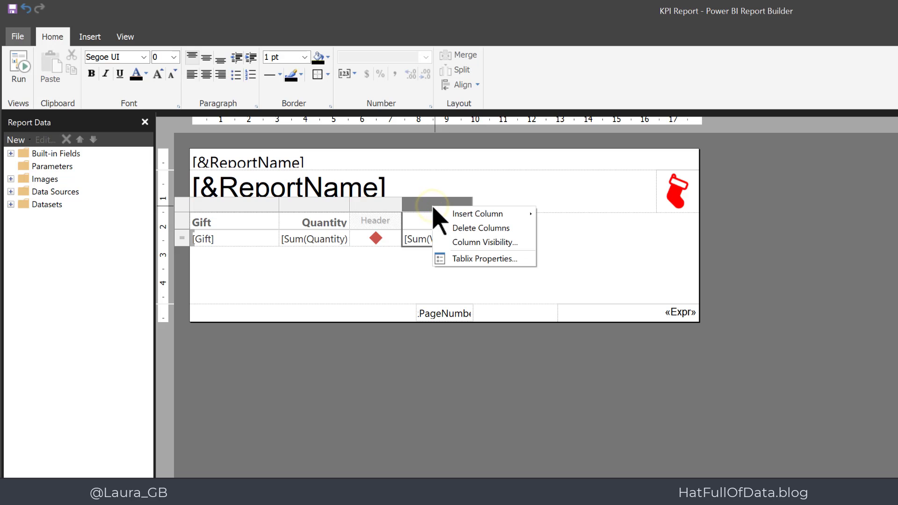
mouse_move(454, 216)
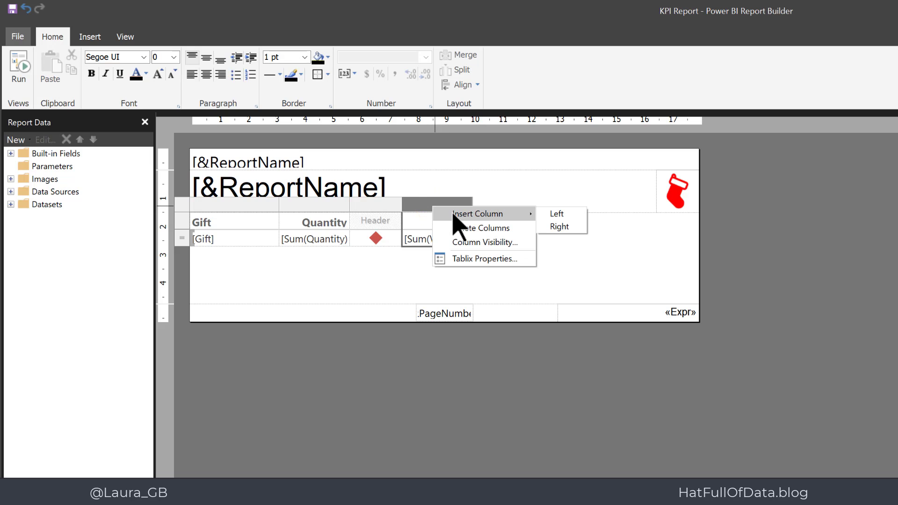
click(547, 226)
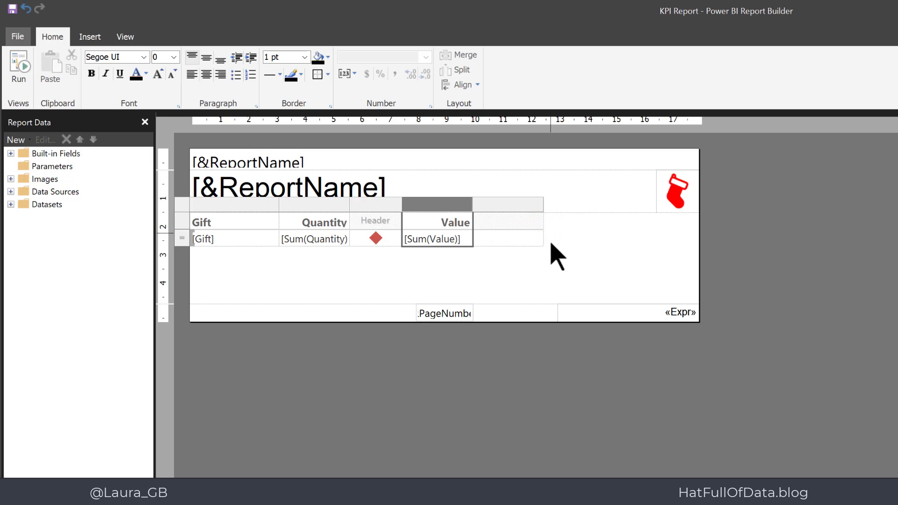
click(784, 245)
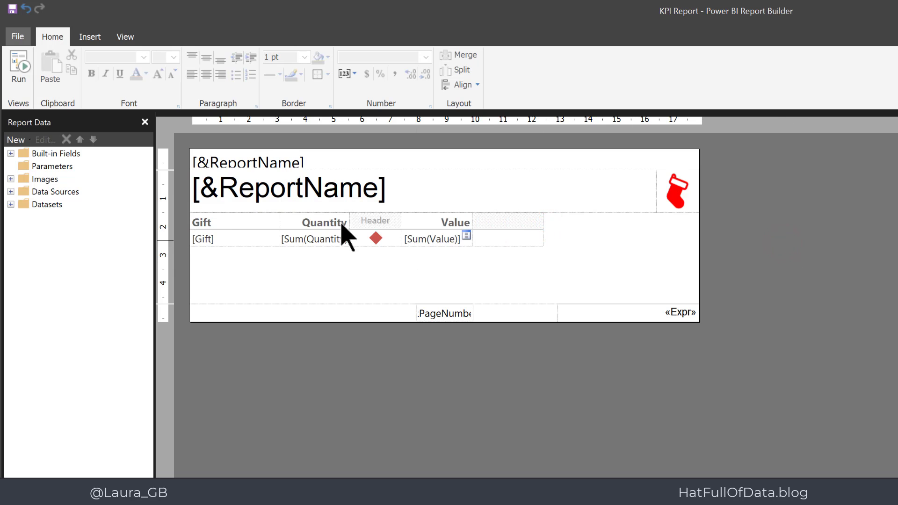
- Insert a first-type horizontal Data Bar into the empty cell beside Value
click(89, 38)
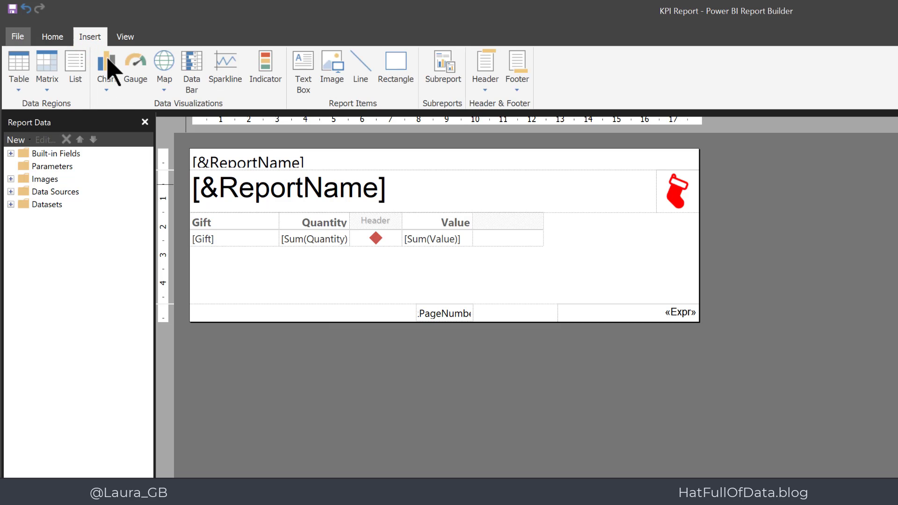
click(205, 79)
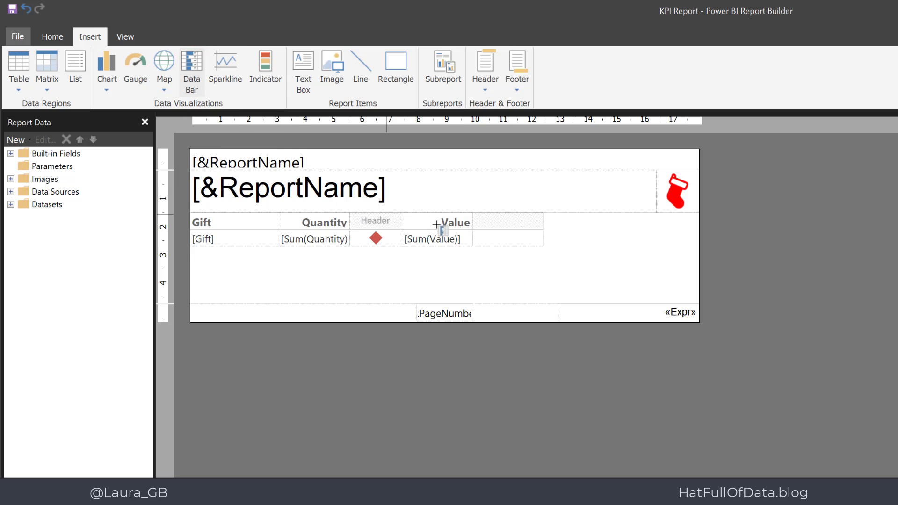
click(486, 239)
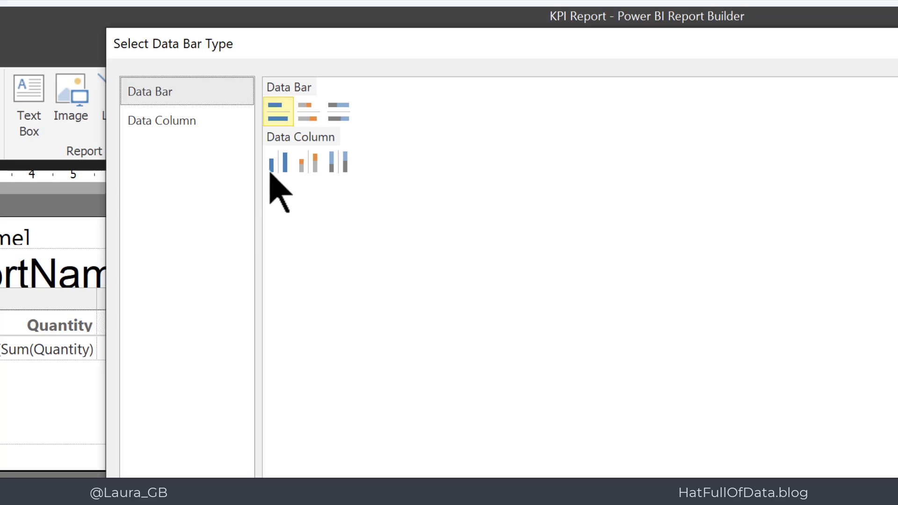
click(280, 113)
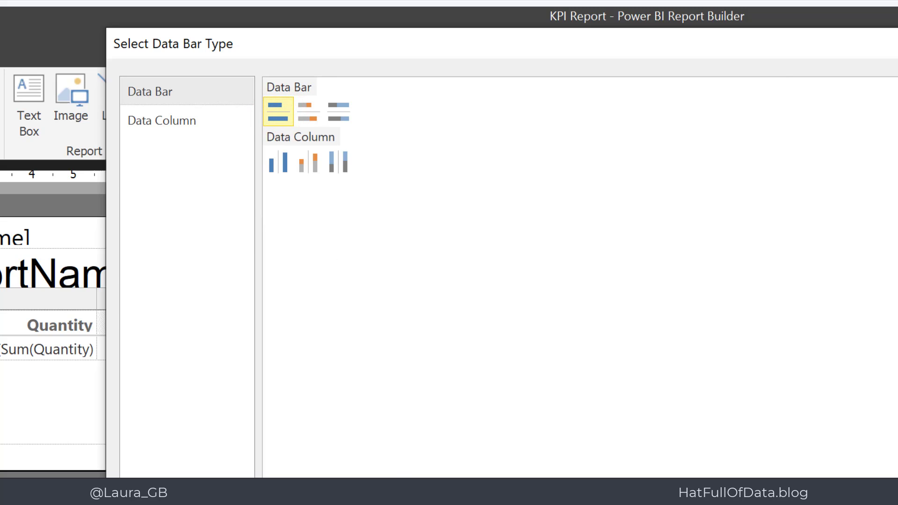
key(Return)
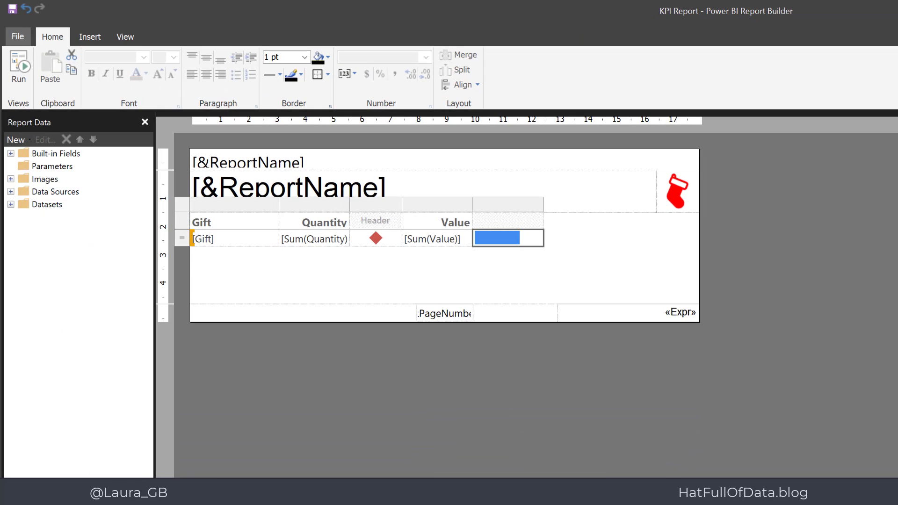
- Bind the data bar's values to the Value field
click(502, 239)
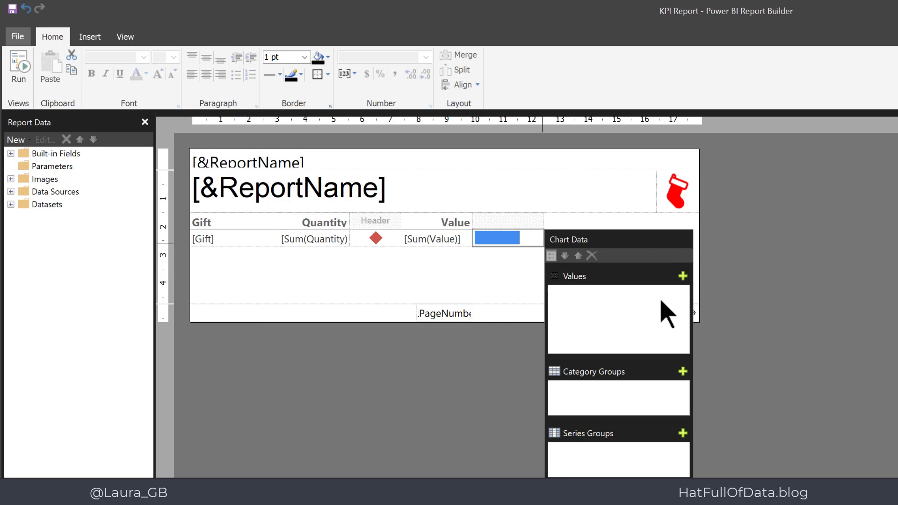
click(683, 277)
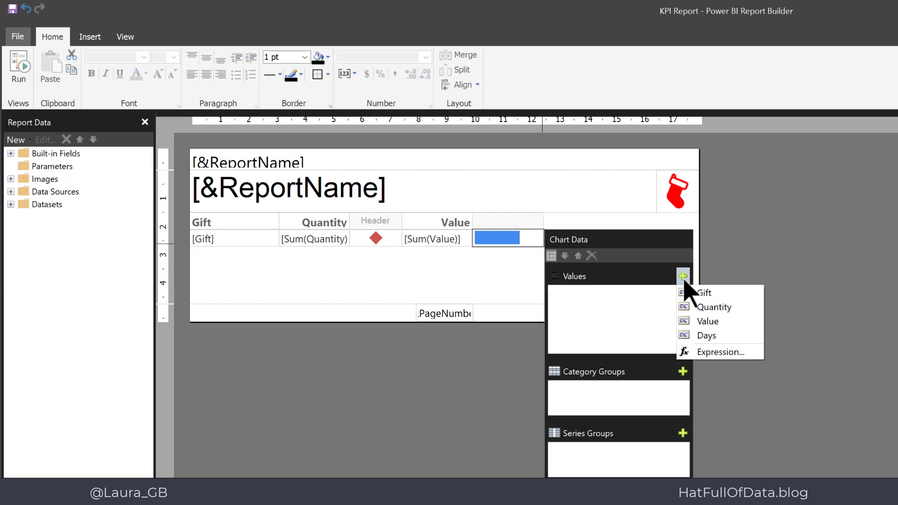
click(709, 321)
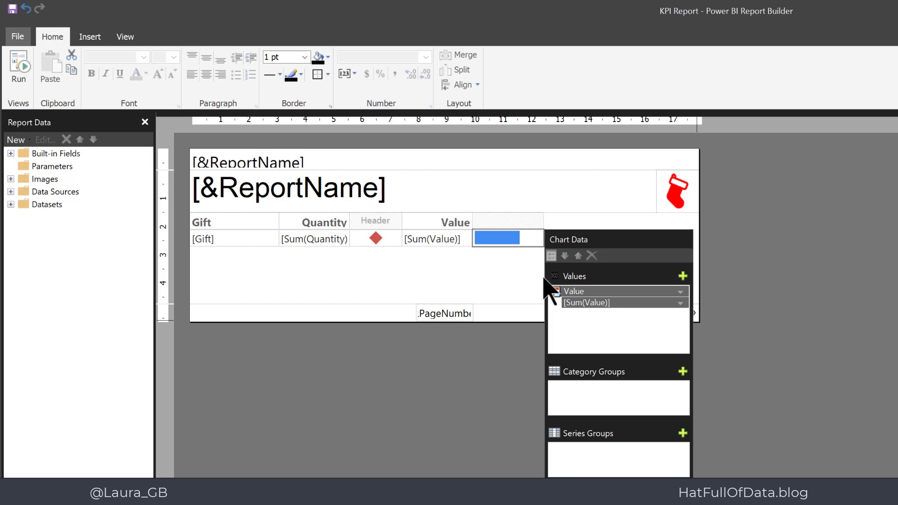
click(414, 281)
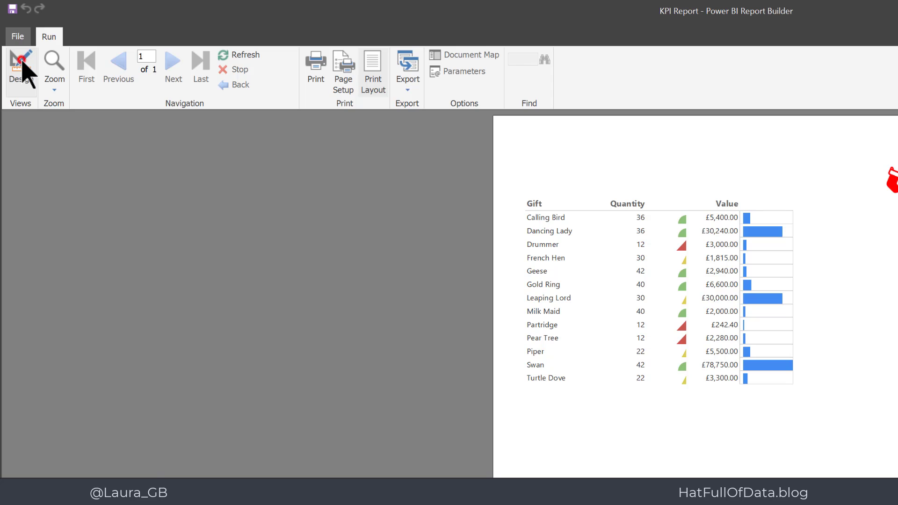
- Switch from the Run preview back to Design view
click(21, 63)
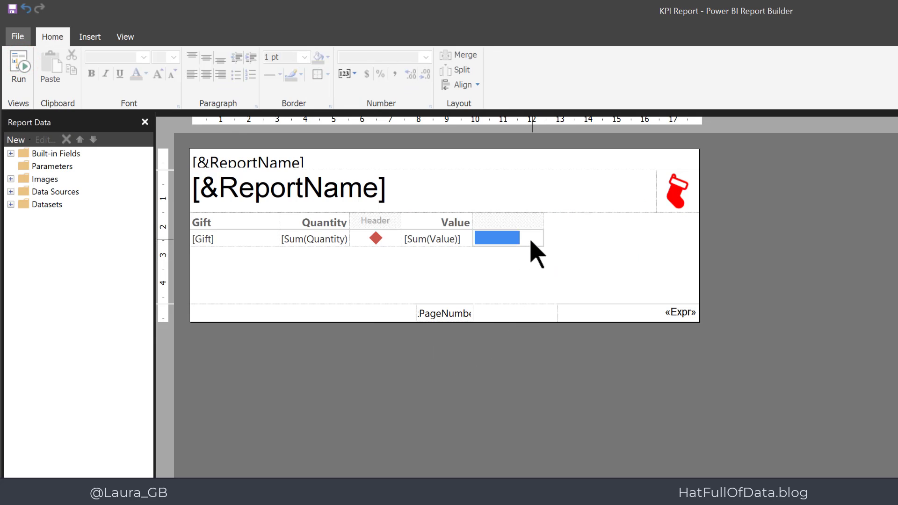
- Open the Expression editor for the data bar series' Color property
click(529, 240)
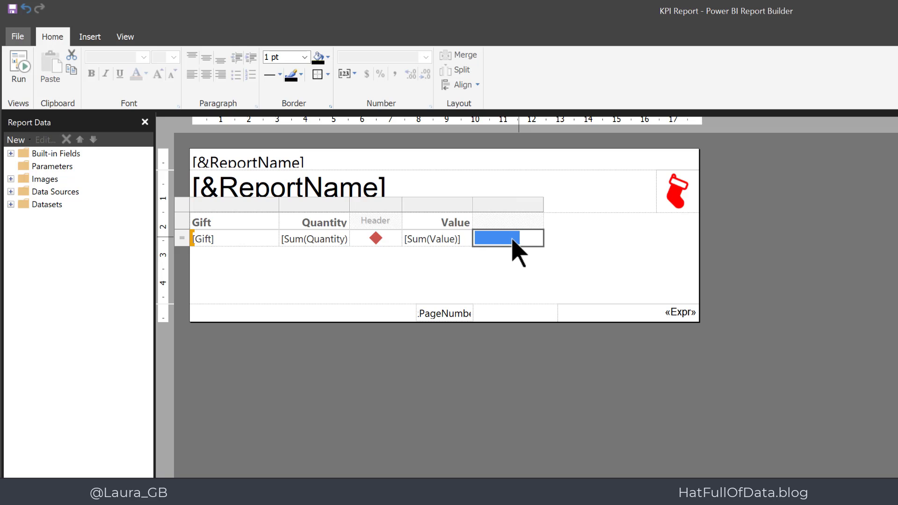
click(509, 239)
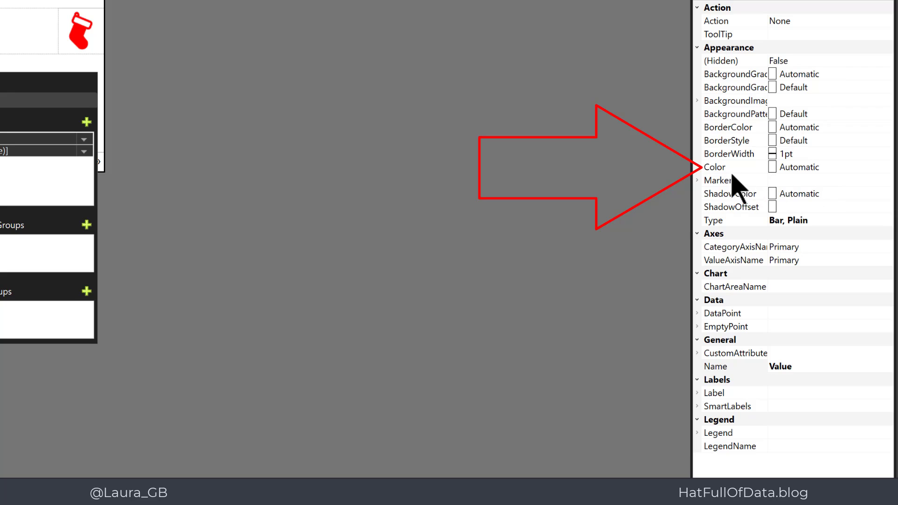
click(829, 170)
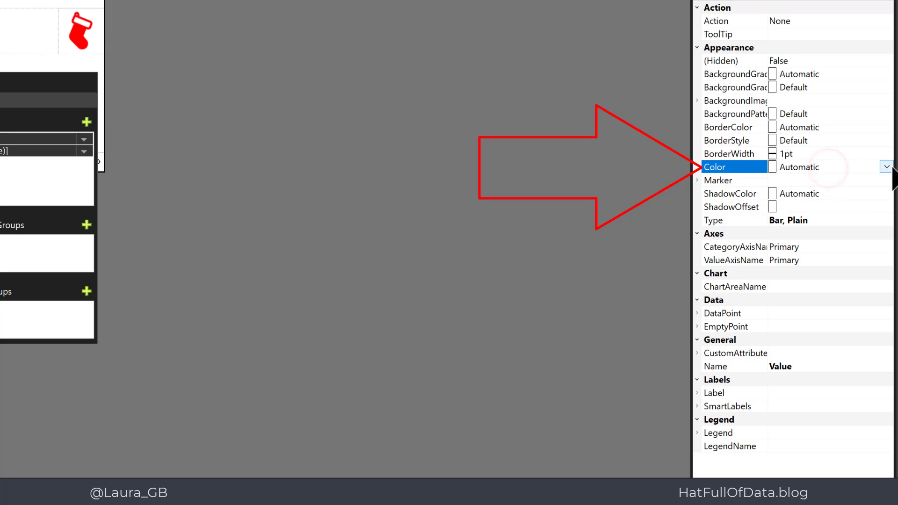
click(891, 168)
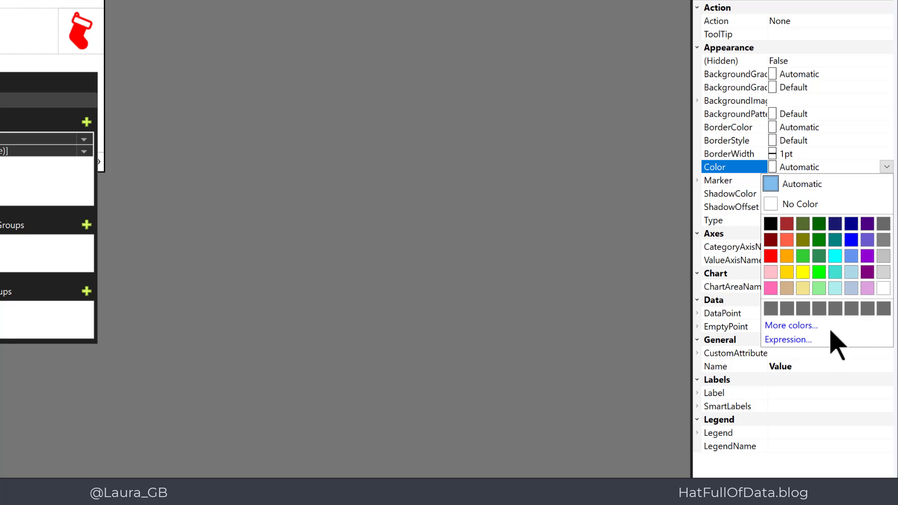
click(790, 340)
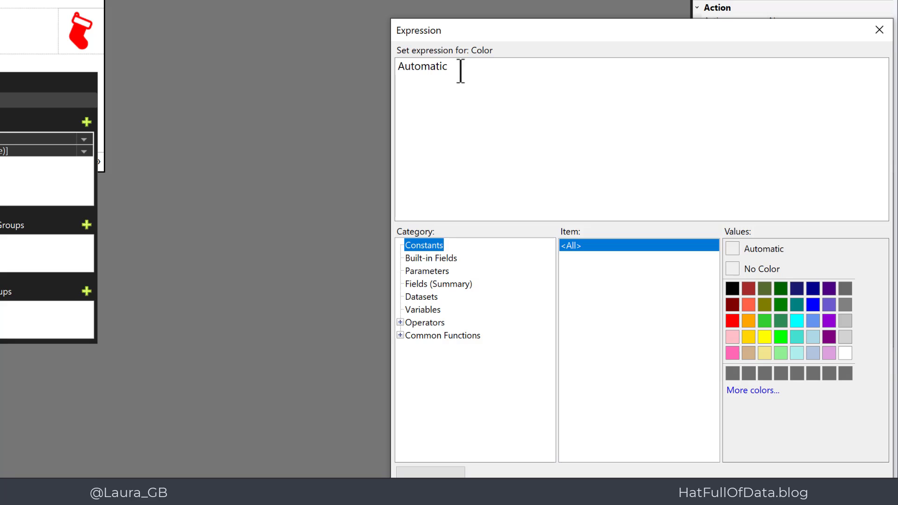
- Replace Automatic with the IIf function from Program Flow in the colour expression
drag(456, 66, 386, 70)
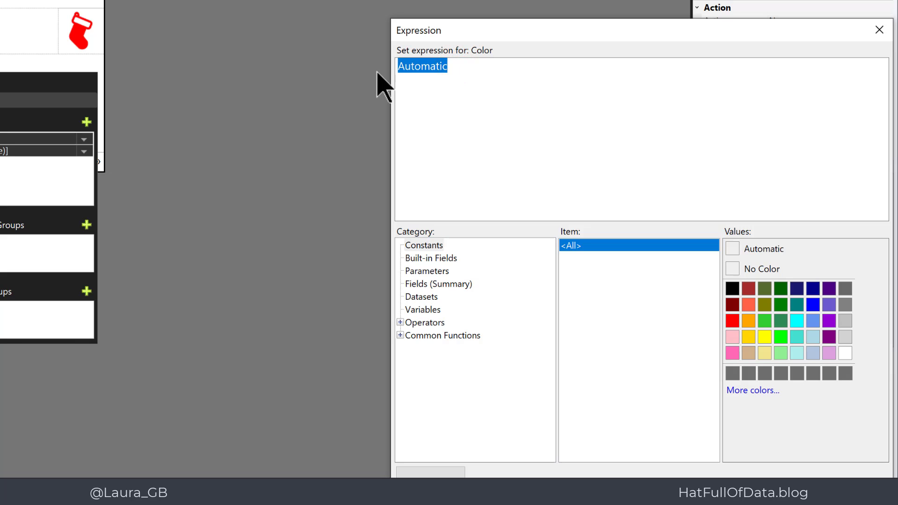
key(BackSpace)
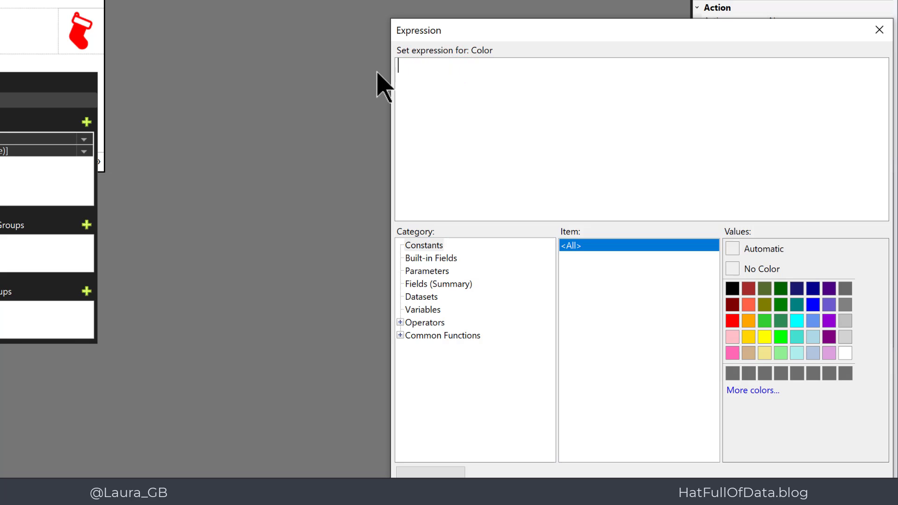
click(401, 335)
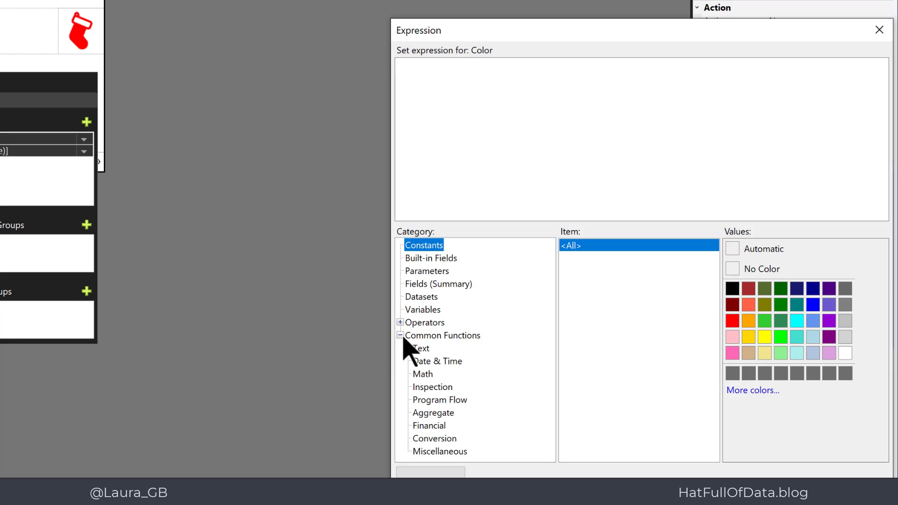
click(437, 400)
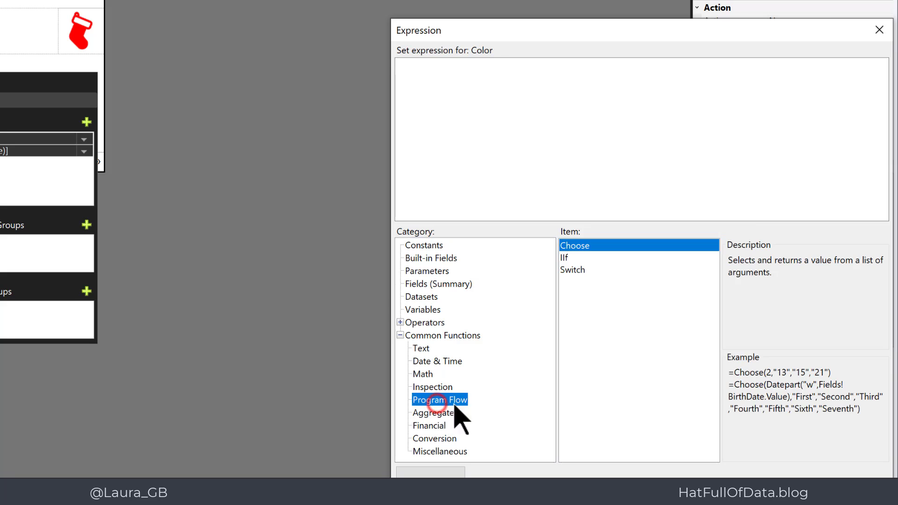
click(571, 258)
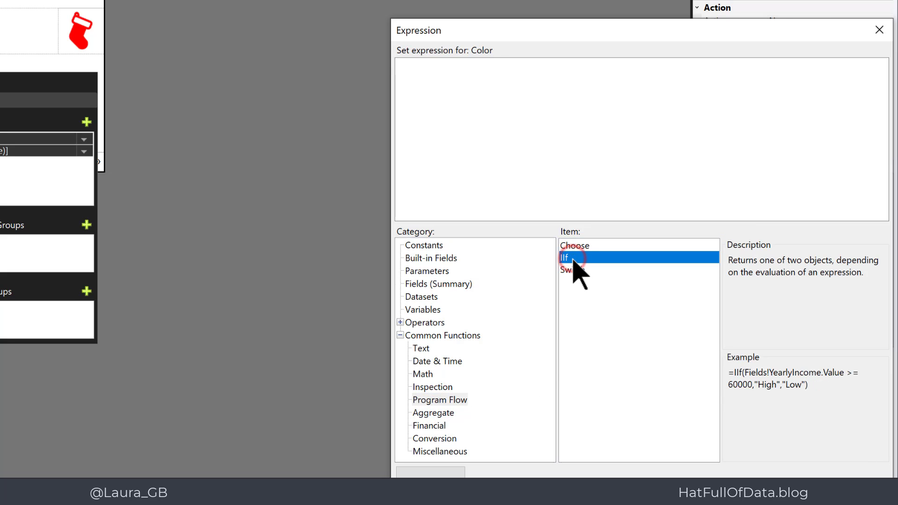
double_click(571, 258)
- Complete the expression as IIf(Fields!Value.Value>20000,"Green","Red")
click(424, 284)
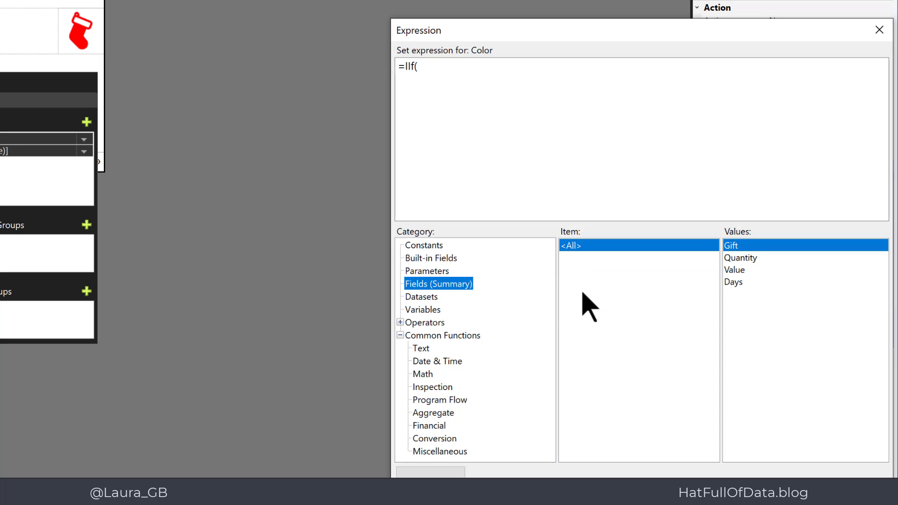
click(733, 270)
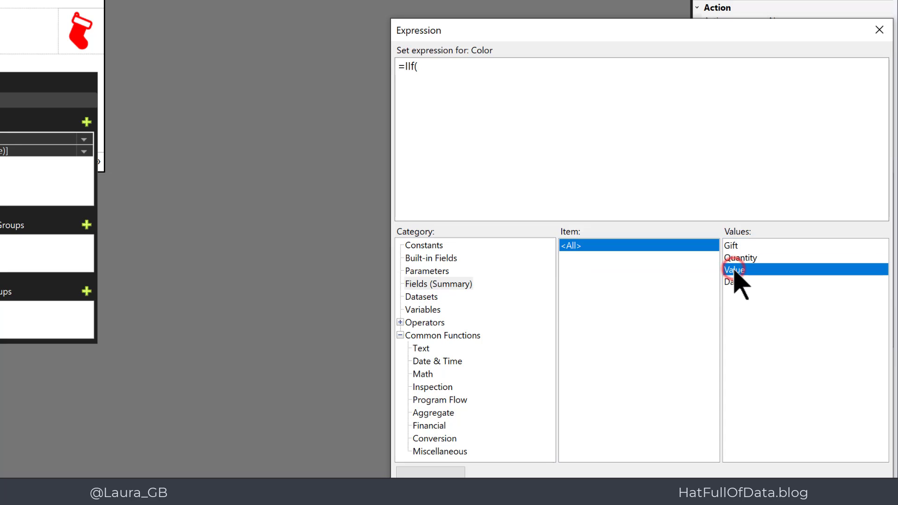
double_click(734, 270)
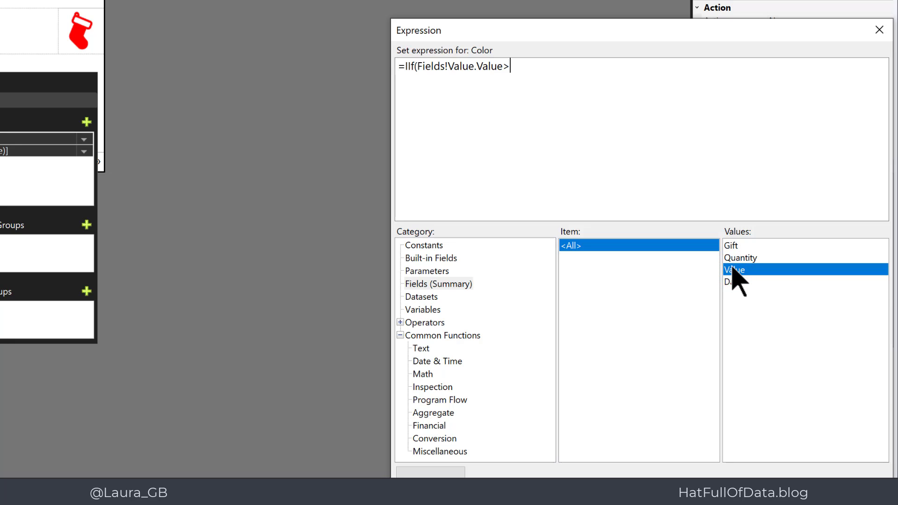
text(>20000,"Green)
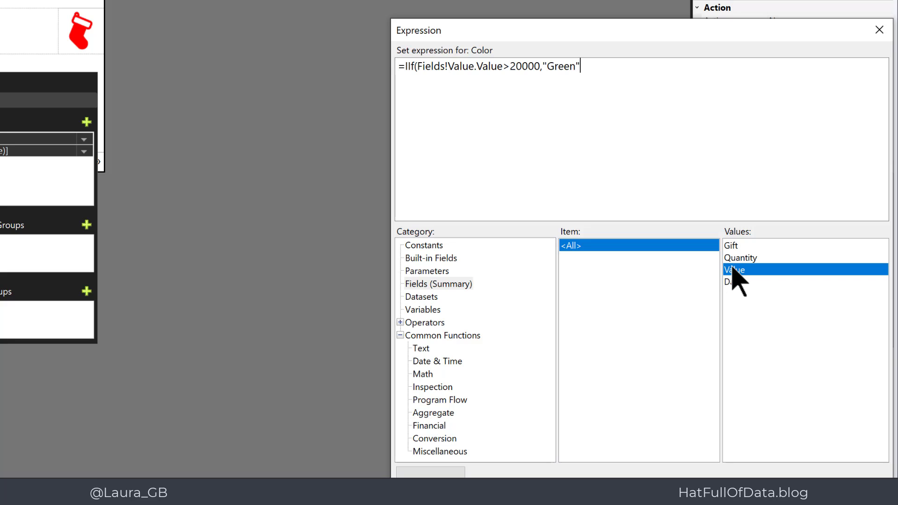
text(,"Red)
- Accept the colour expression and save KPI Report to Power BI Service, replacing the existing copy
click(767, 489)
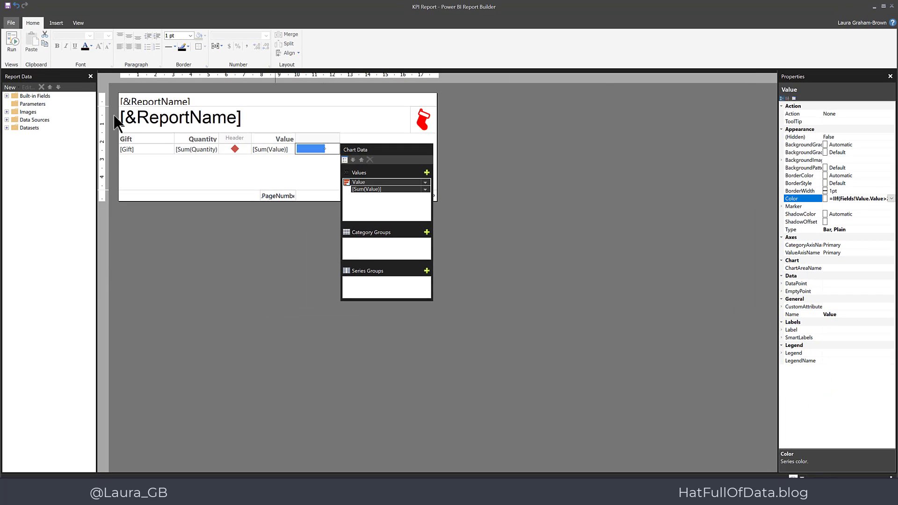
click(13, 23)
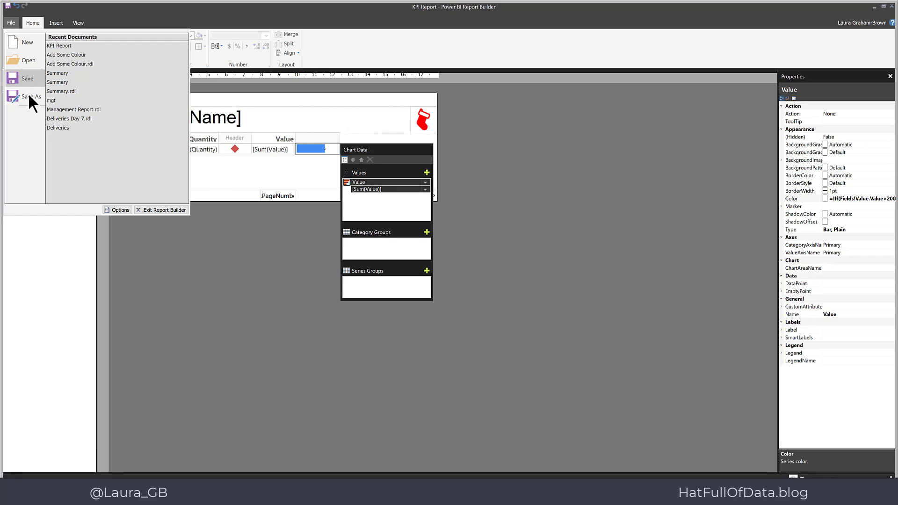
mouse_move(29, 95)
click(93, 75)
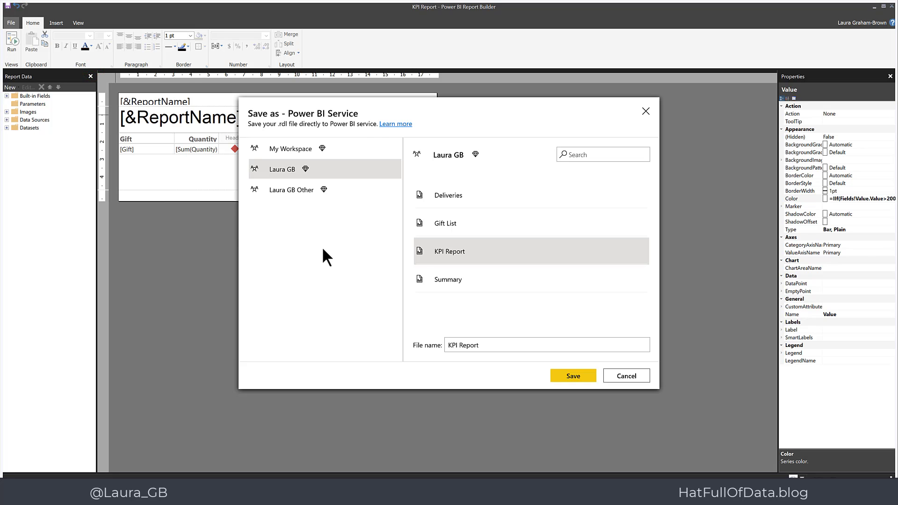
click(571, 375)
click(476, 280)
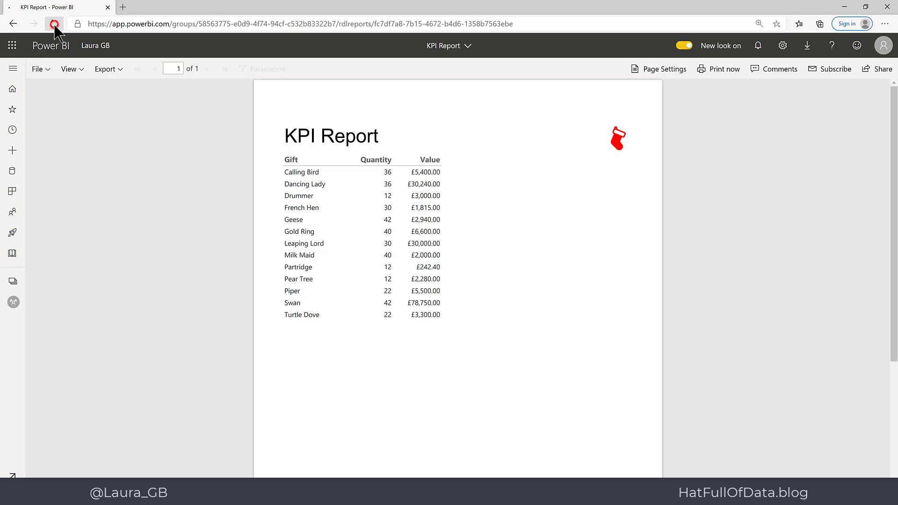
- Refresh the published KPI Report to show the green and red value bars
click(59, 25)
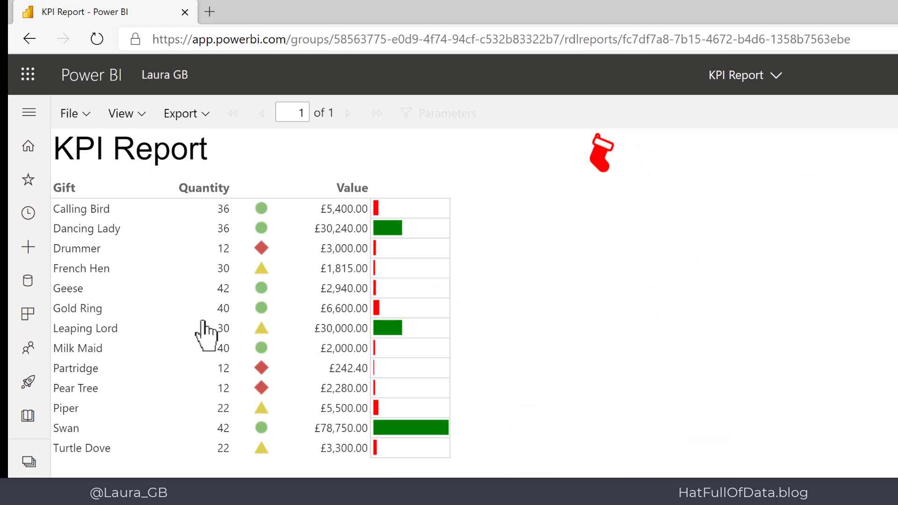